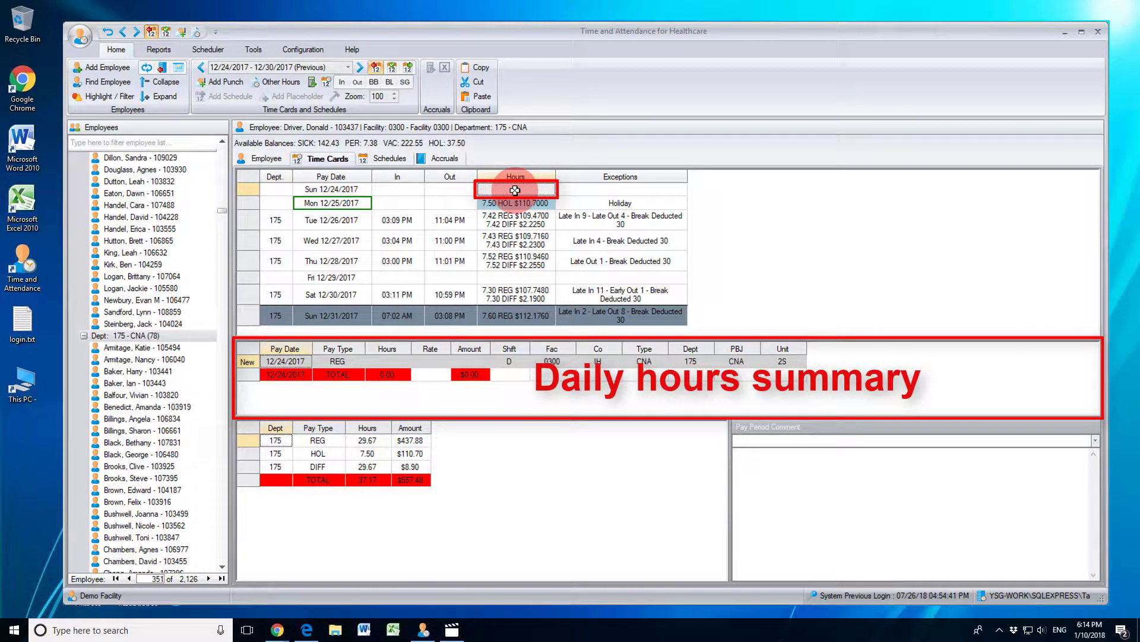
Add a CHG P entry of 18.00 hours with shift E to Sunday 12/24/2017 in the daily hours summary.
left_click(359, 361)
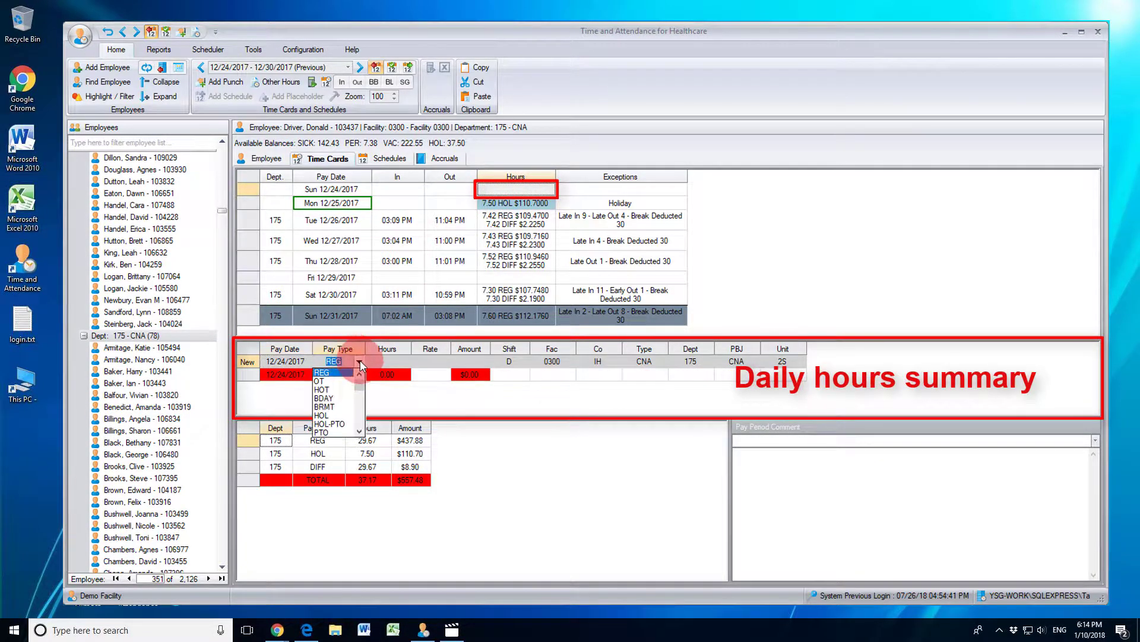
scroll(355, 421, "down", 3)
left_click(349, 426)
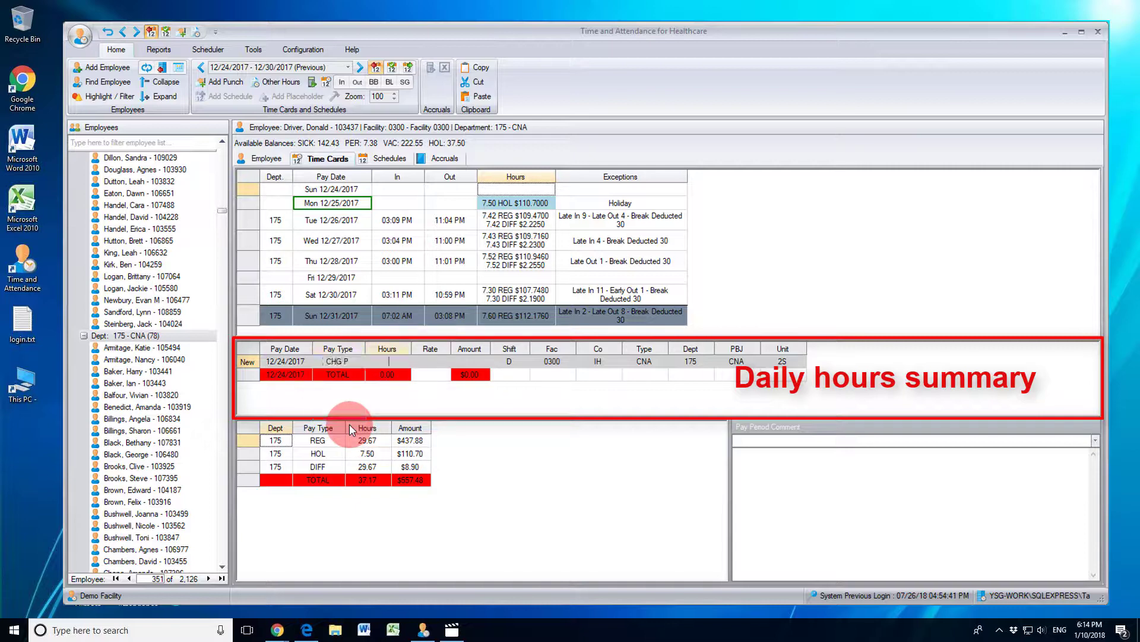
left_click(507, 362)
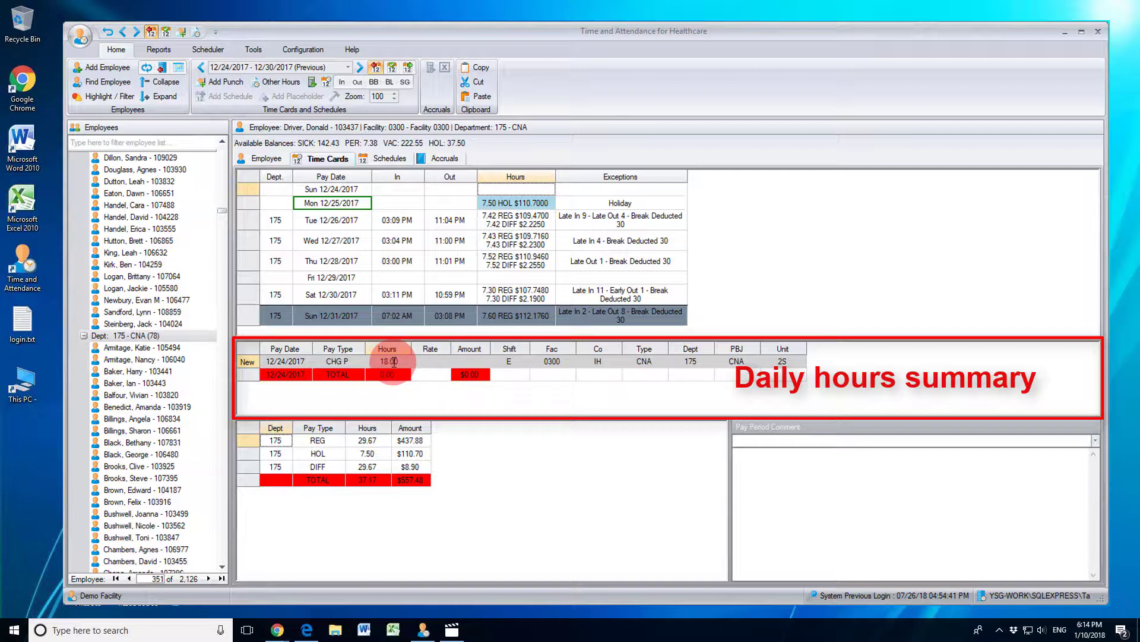
key("Return")
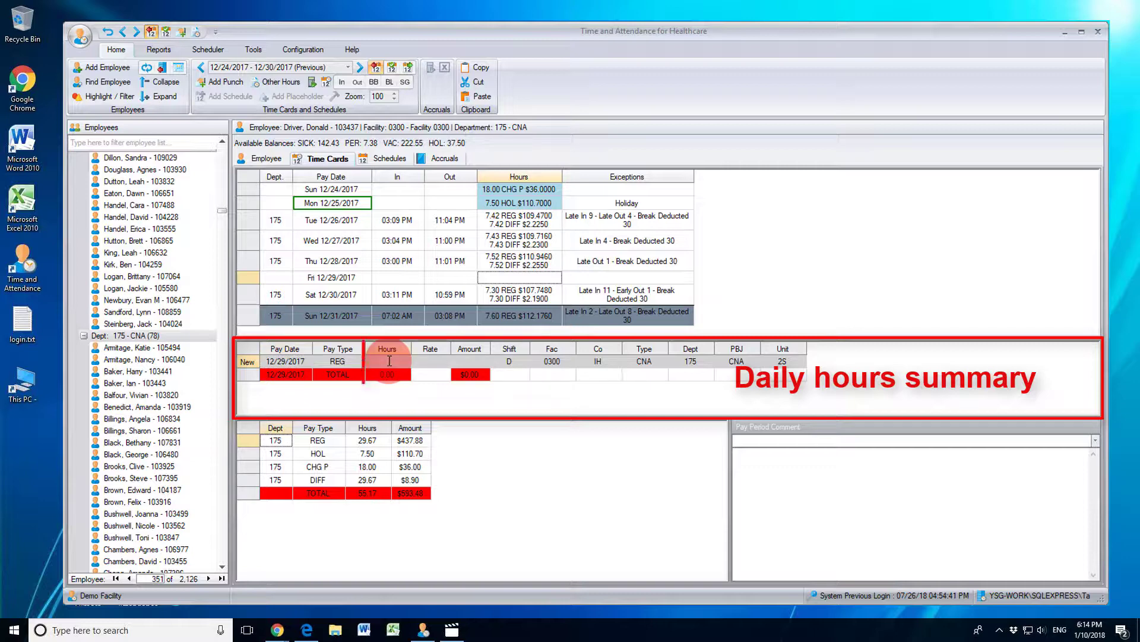
Enter 7 REG hours for Friday 12/29/2017 in the daily hours summary.
type("7")
key("Return")
left_click(434, 368)
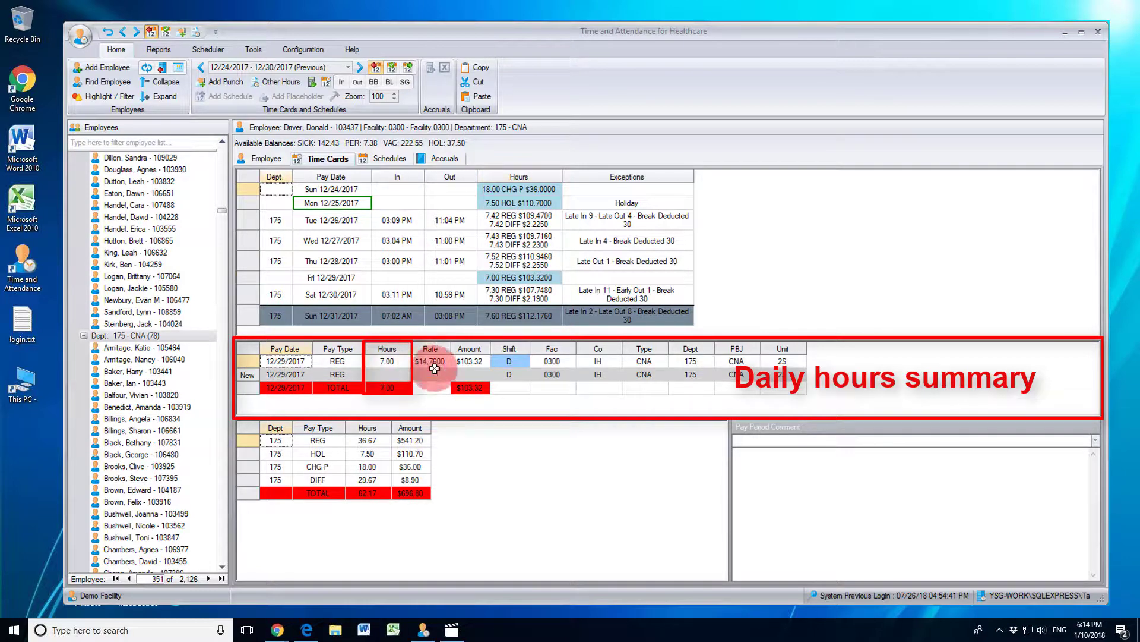
Enter an amount of $100.00 in the new REG row for 12/29/2017.
left_click(470, 374)
type("1")
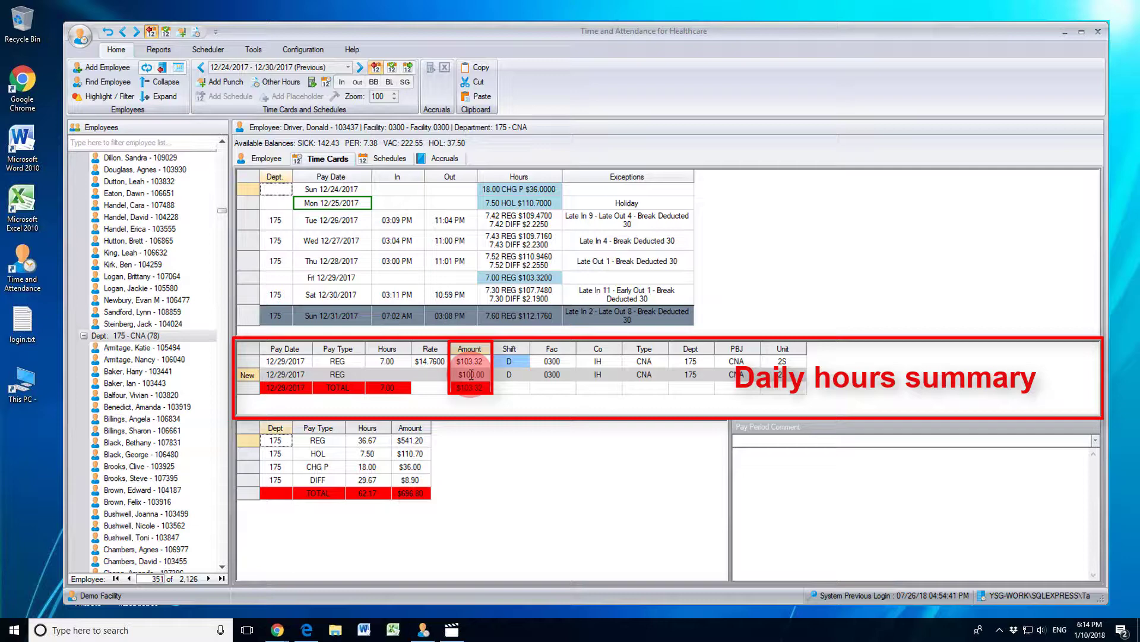
type("00")
key("Return")
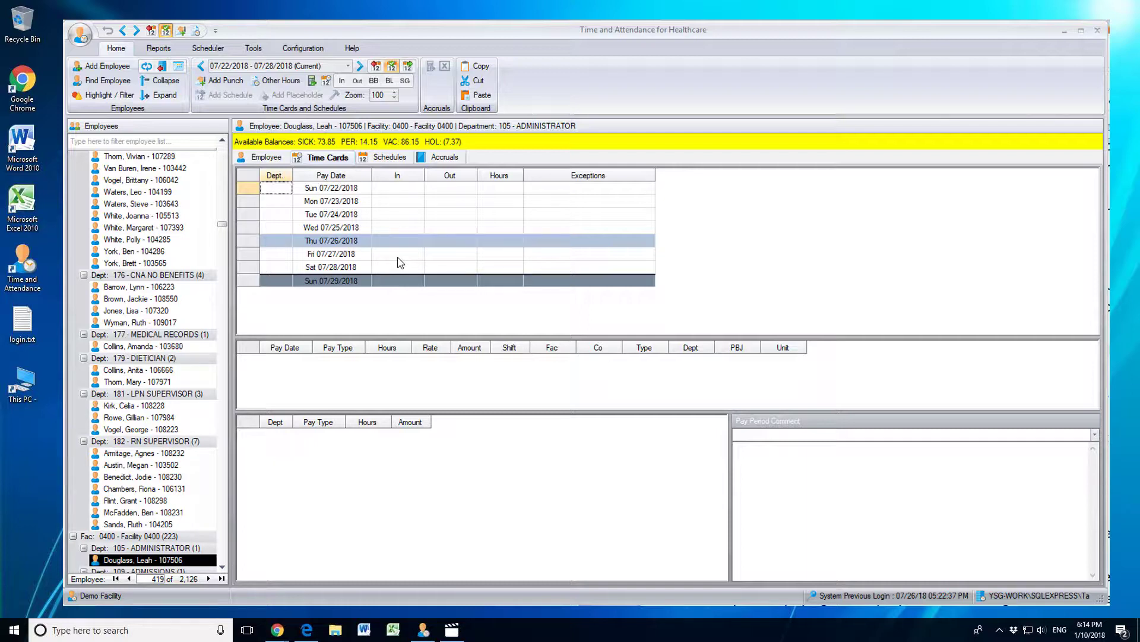
Open the Other Hours entry for Monday 07/23/2018 and select pay dates 07/23 through 07/27/2018.
double_click(490, 200)
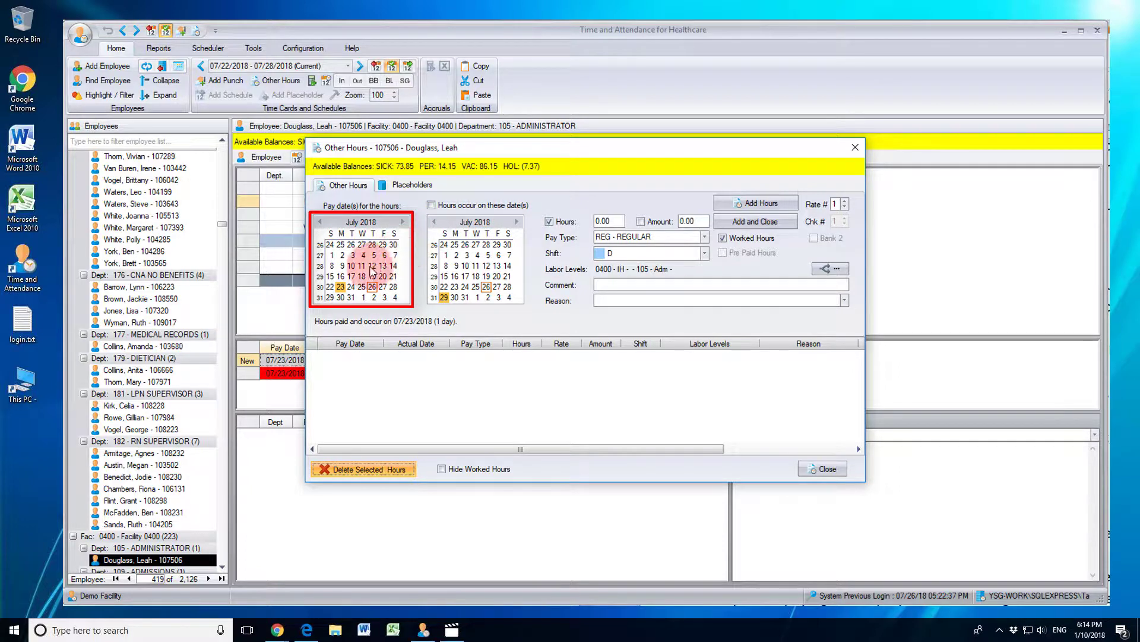
left_click(341, 287)
left_click_drag(341, 288, 381, 293)
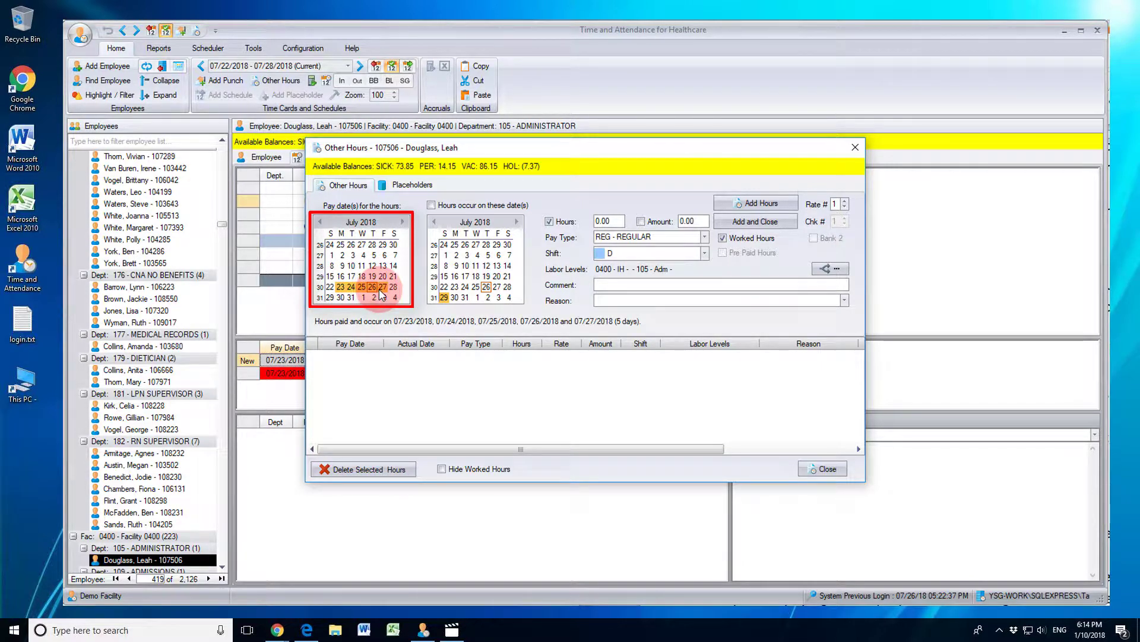
Change the pay date selection to the separate days 07/23, 07/24, 07/26 and 07/28/2018.
left_click(341, 287)
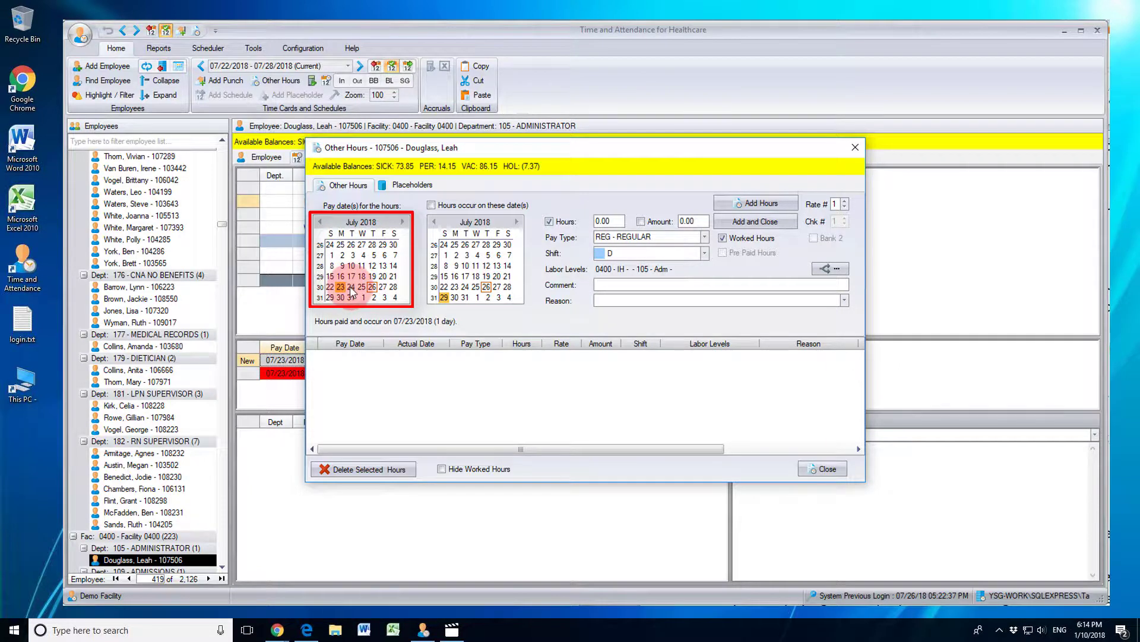
left_click(351, 288, "ctrl")
left_click(372, 287, "ctrl")
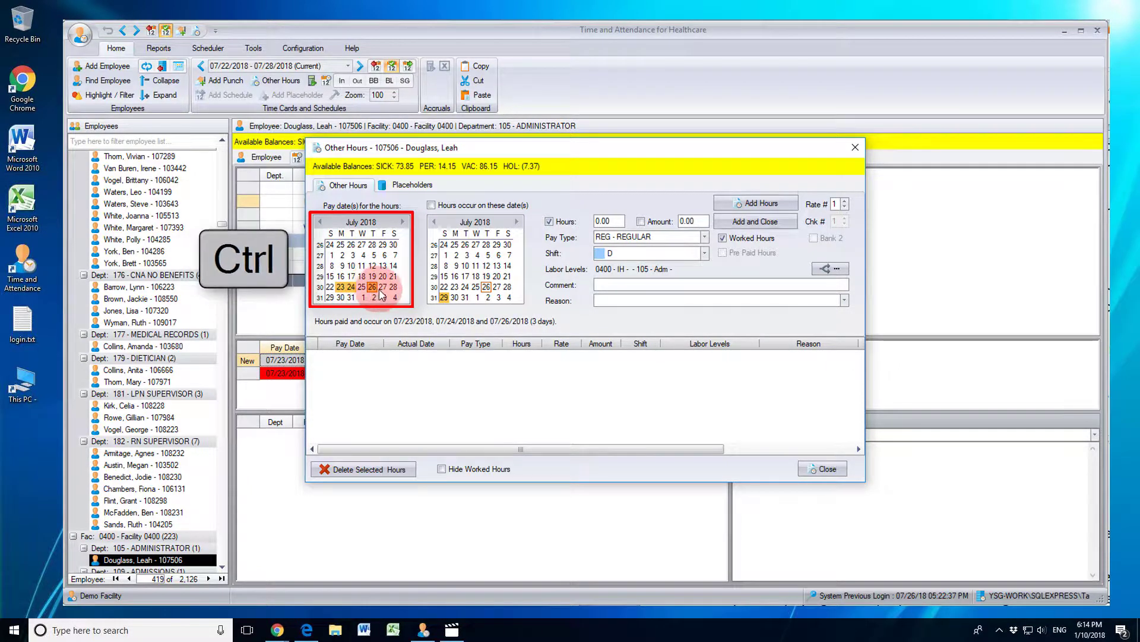
left_click(393, 288, "ctrl")
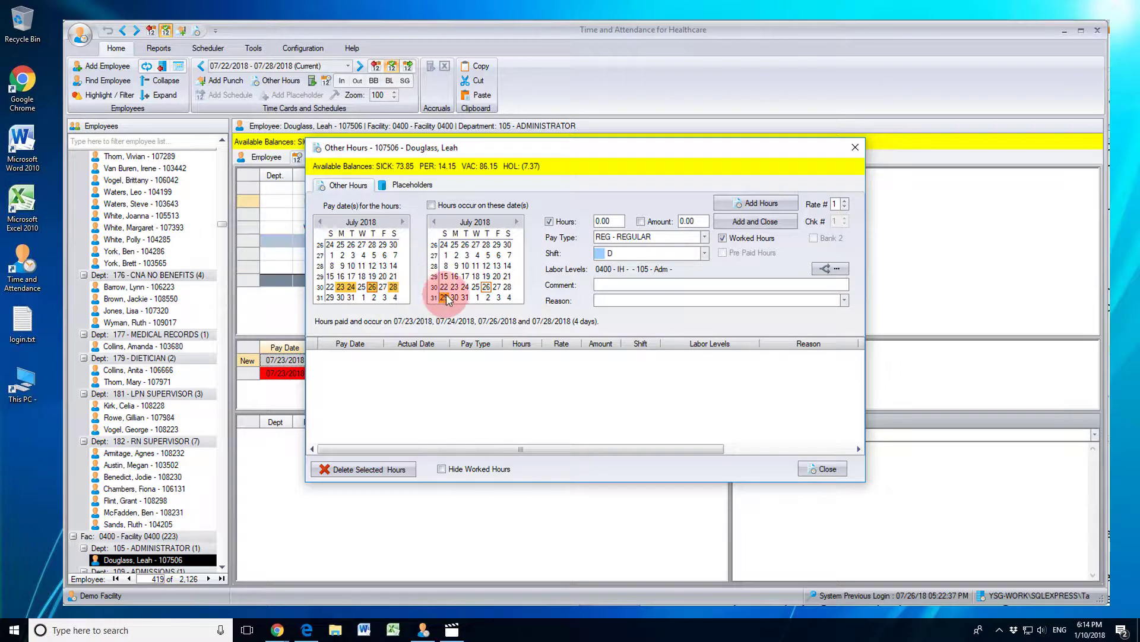
Add 9.00 REG - REGULAR hours with shift D to the selected pay dates and close Other Hours.
left_click(621, 222)
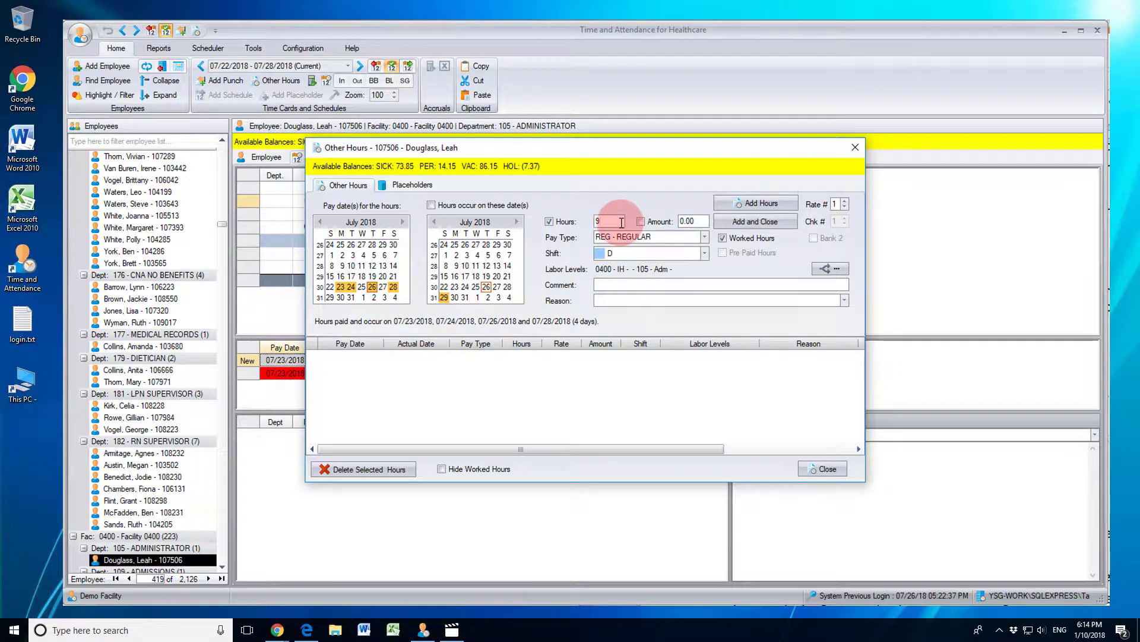
key("Tab")
key("Tab")
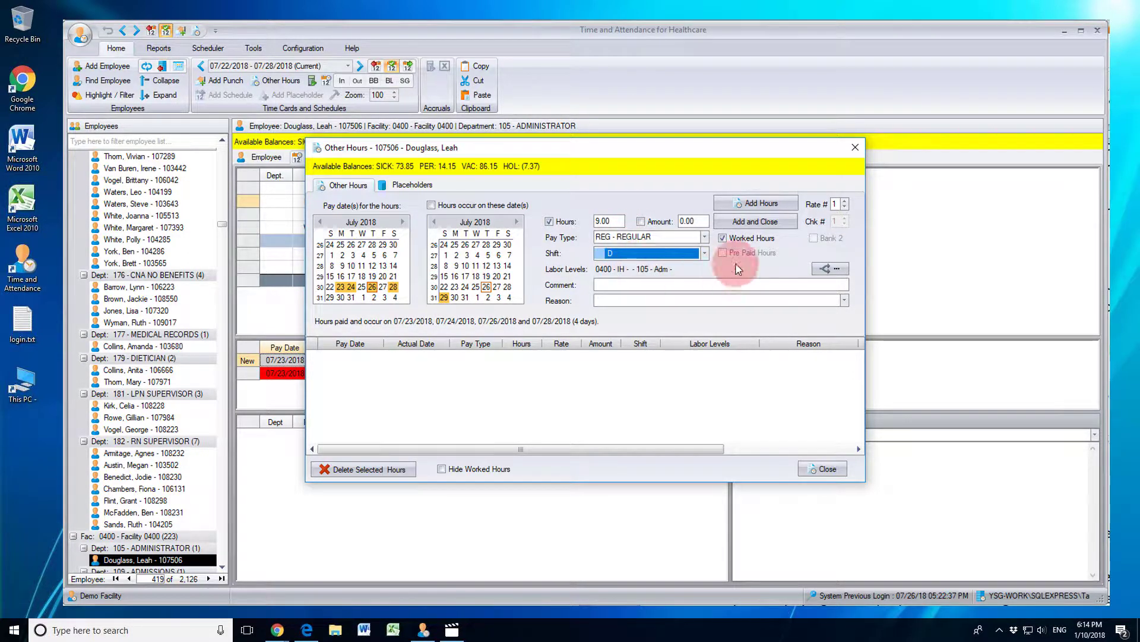
left_click(758, 205)
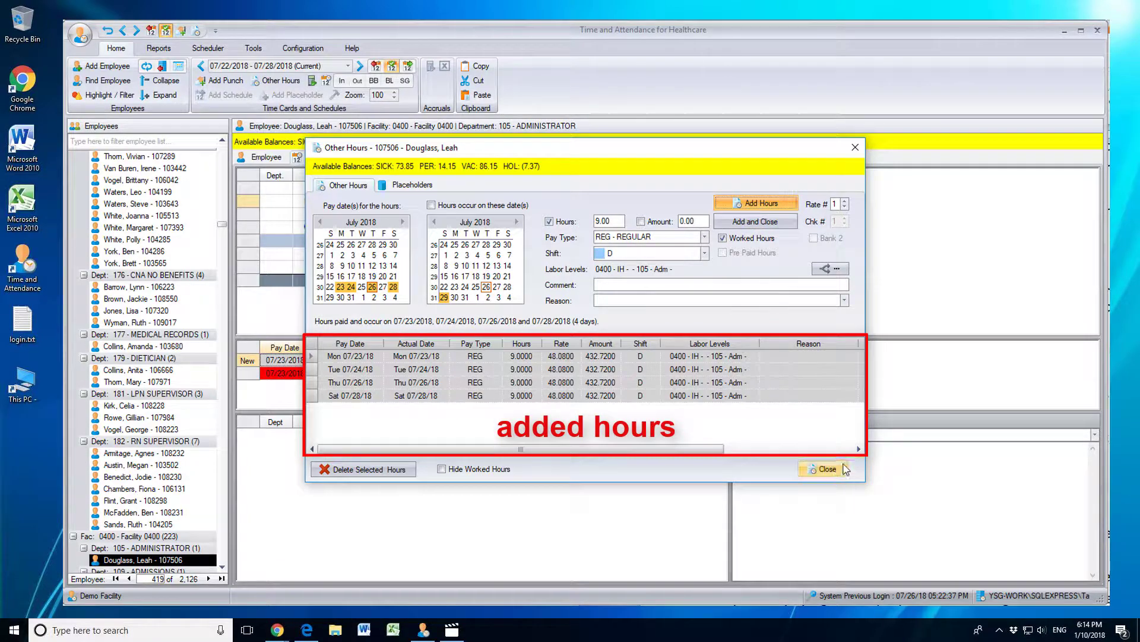
left_click(826, 469)
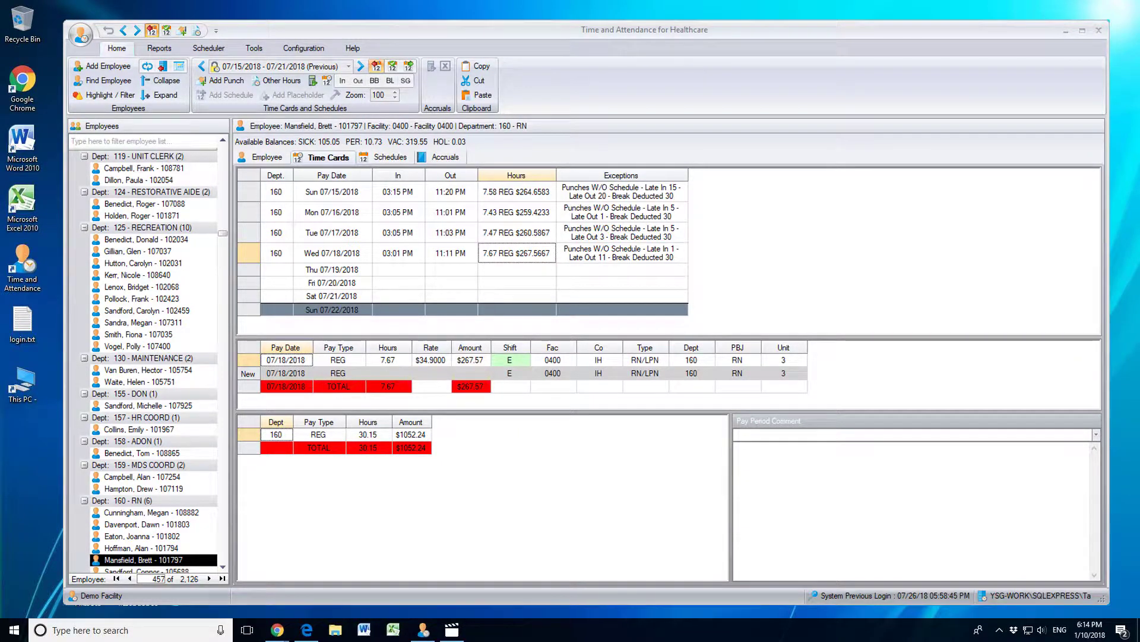
Open Other Hours for Thursday 07/19/2018 and set the hours to occur on 07/30 through 08/01/2018.
double_click(537, 271)
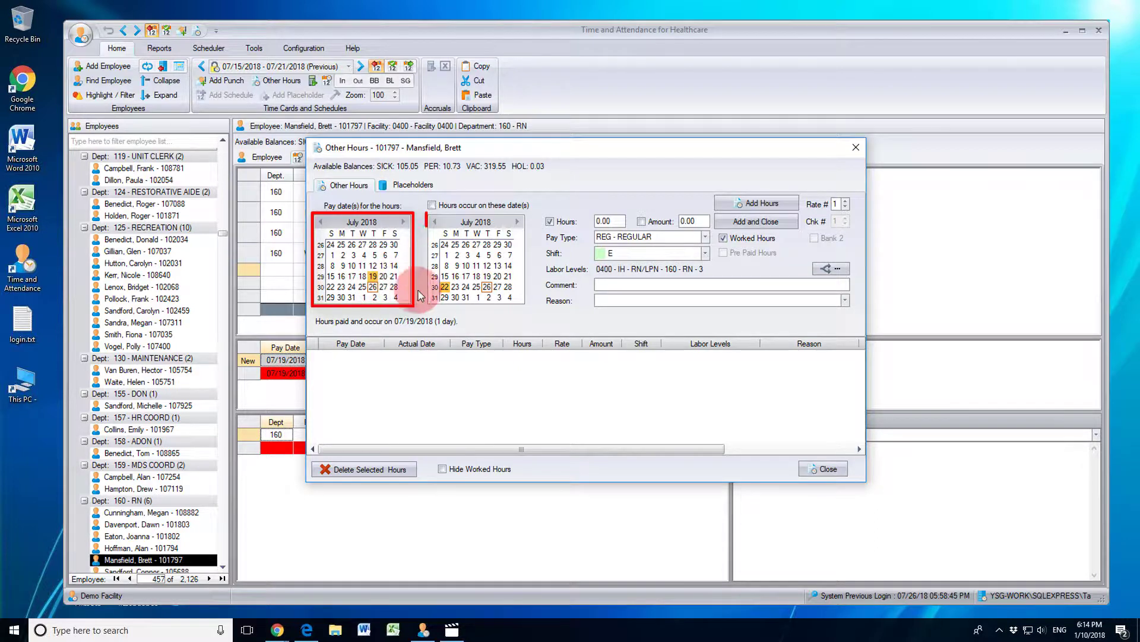
left_click(456, 297)
left_click_drag(457, 304, 480, 304)
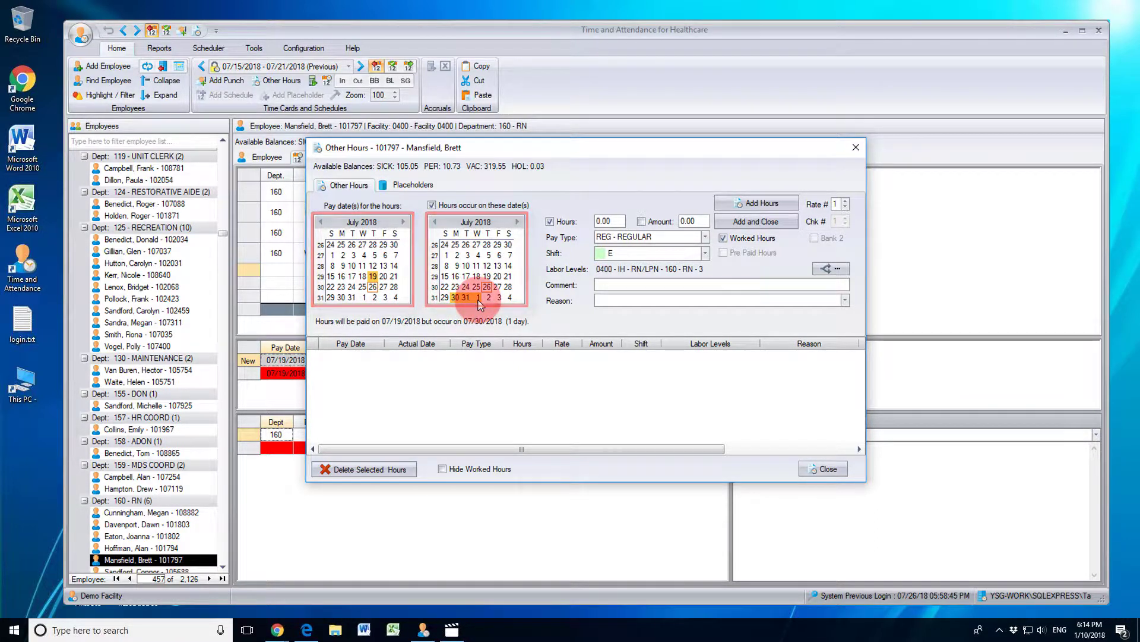
Add 8.00 VAC - VACATION hours with shift E for each selected occurrence date and close Other Hours.
left_click(640, 241)
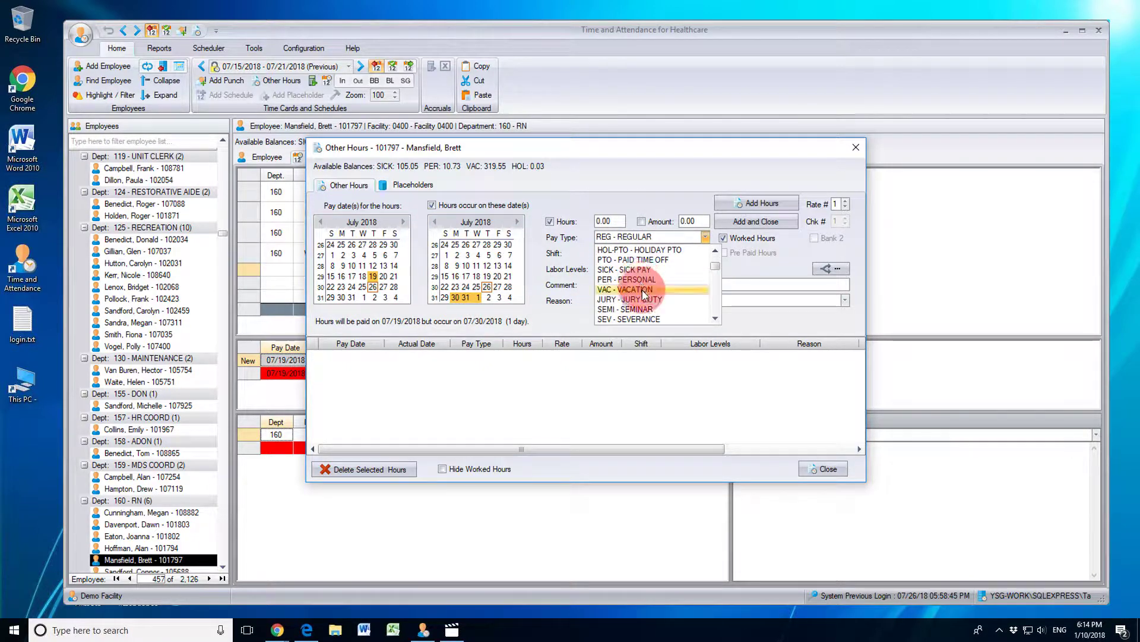
left_click(643, 290)
left_click(651, 255)
left_click(668, 256)
left_click(754, 200)
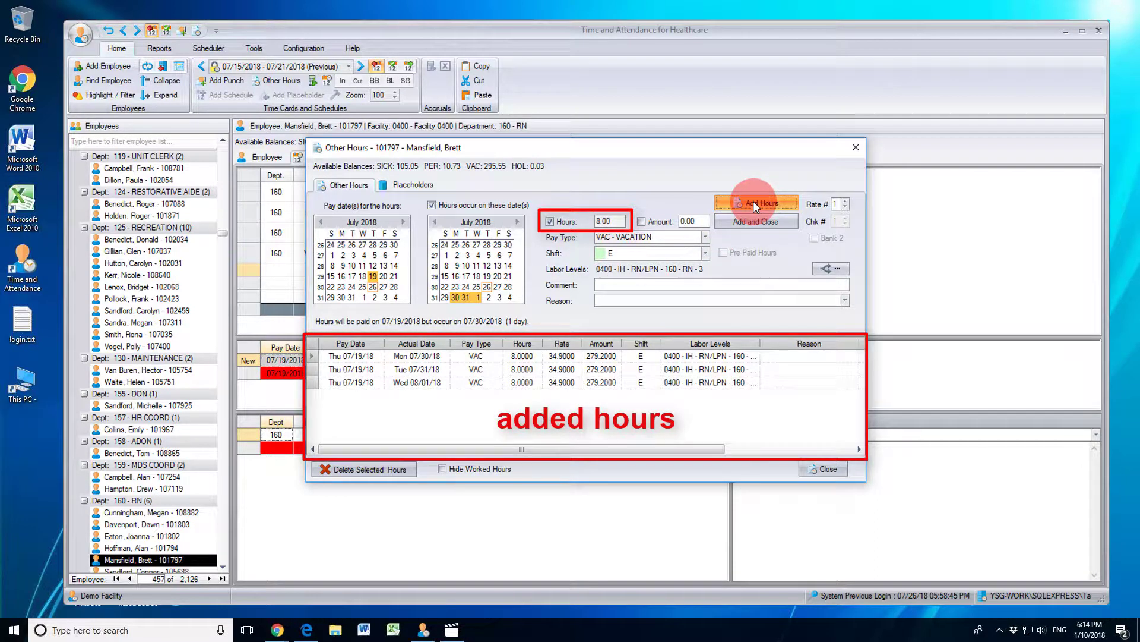
left_click(814, 467)
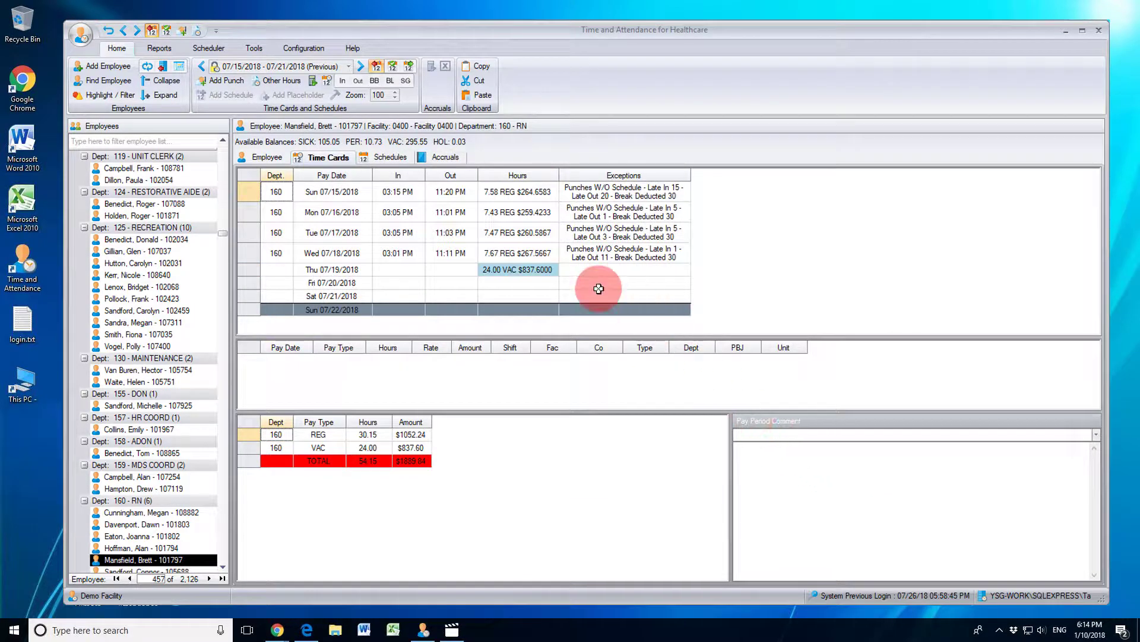
Review the vacation entries paid on 07/19/2018, and check days 07/30, 07/31 and 08/01/2018 in the 07/29 - 08/04/2018 pay period.
double_click(541, 270)
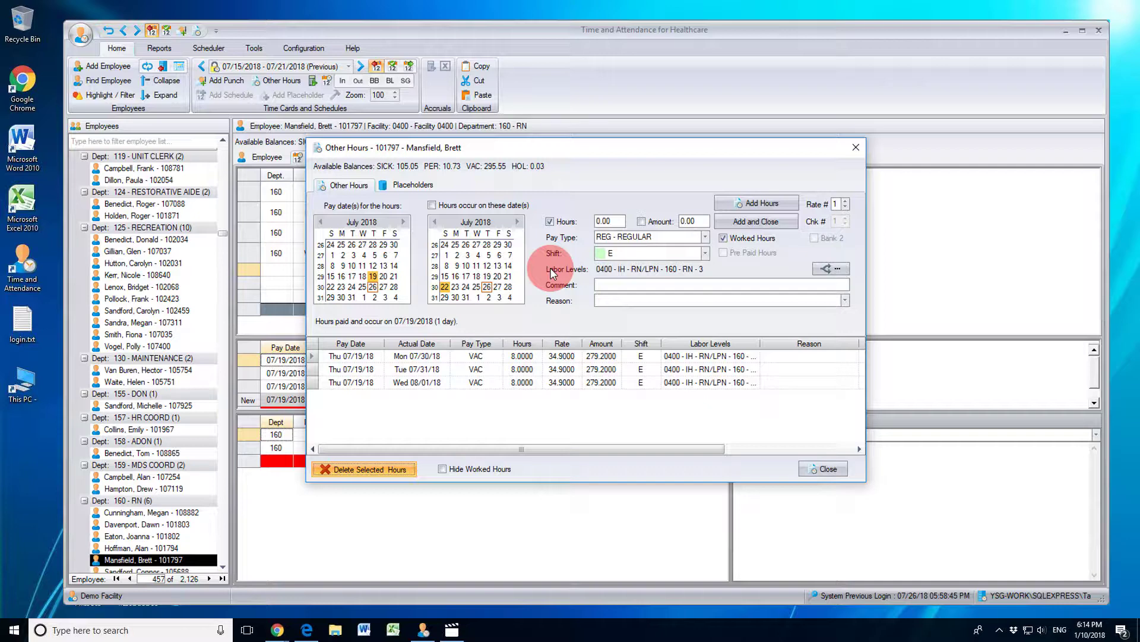
left_click(856, 148)
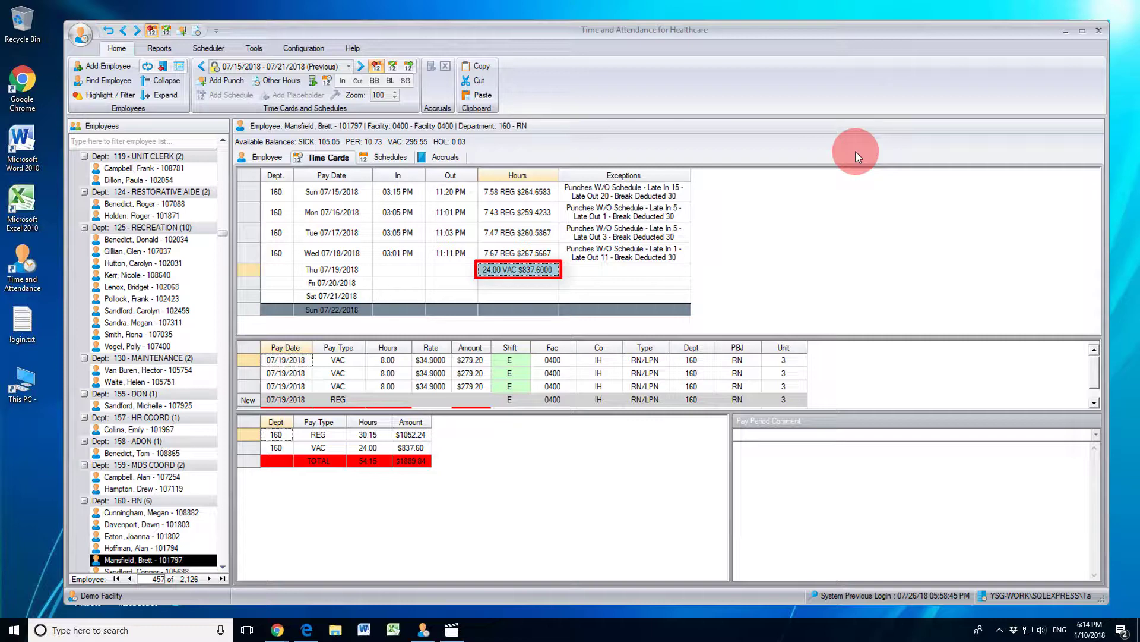
left_click(360, 66)
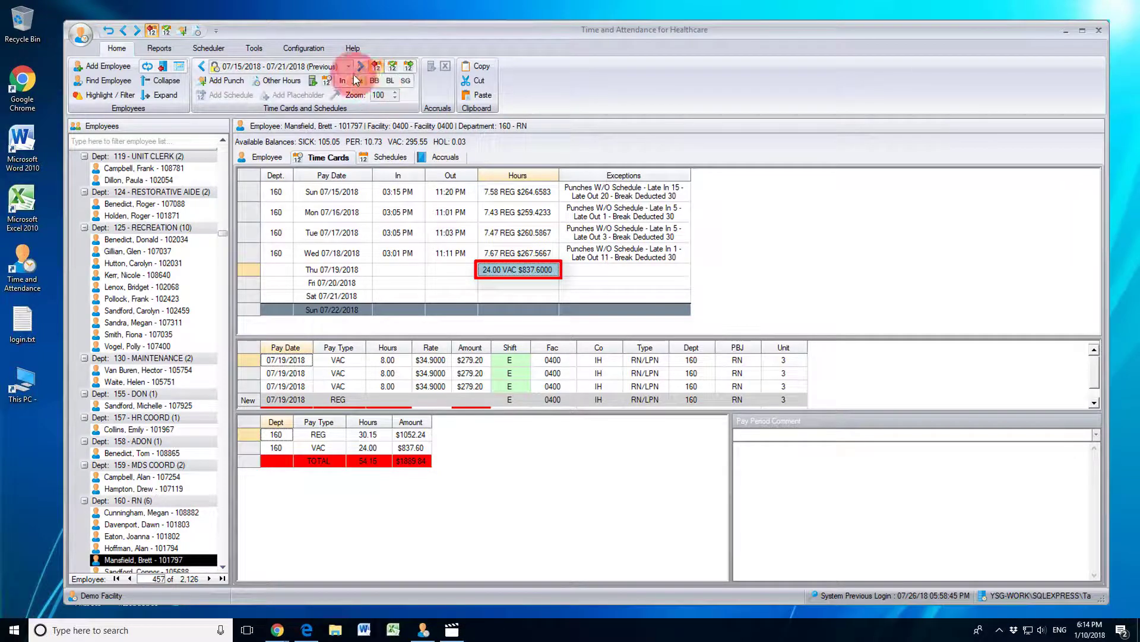
left_click(360, 66)
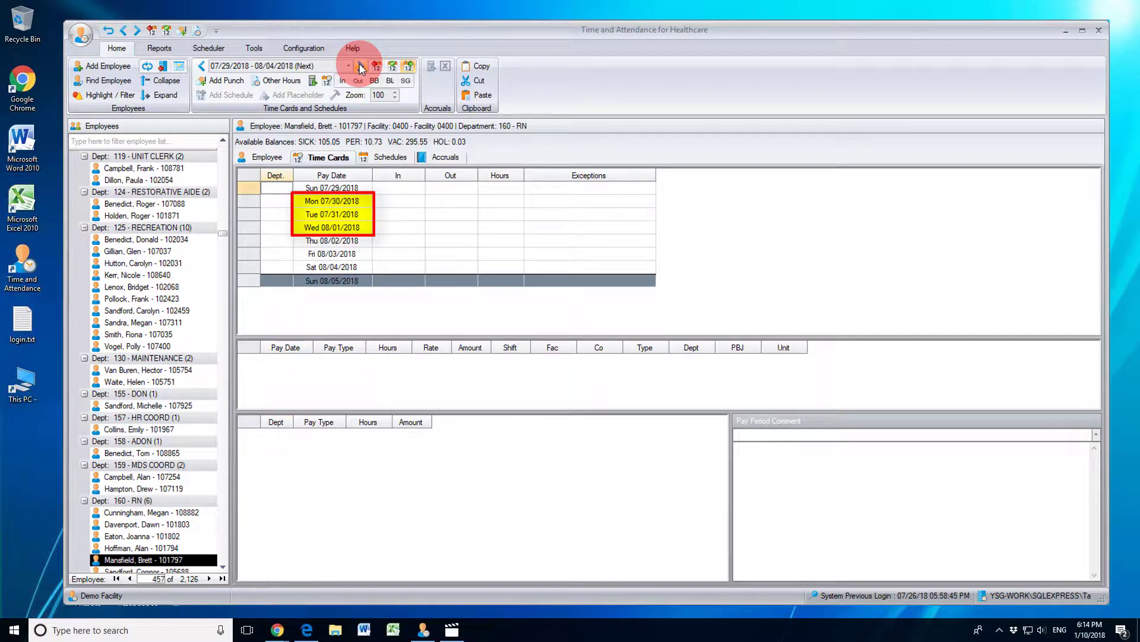
left_click(345, 201)
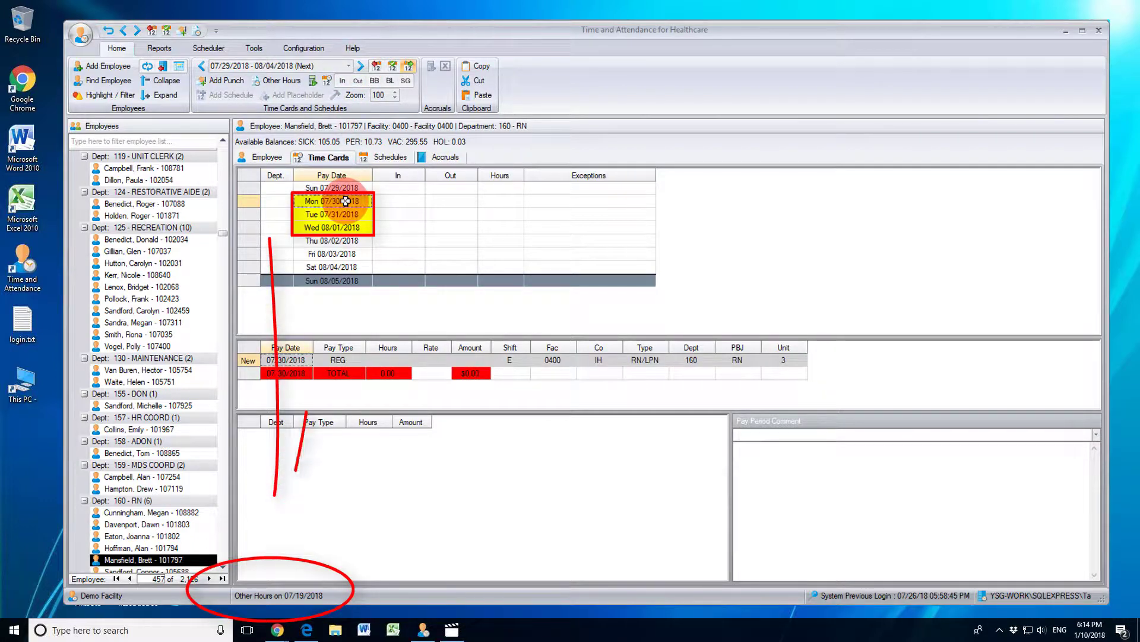
left_click(342, 216)
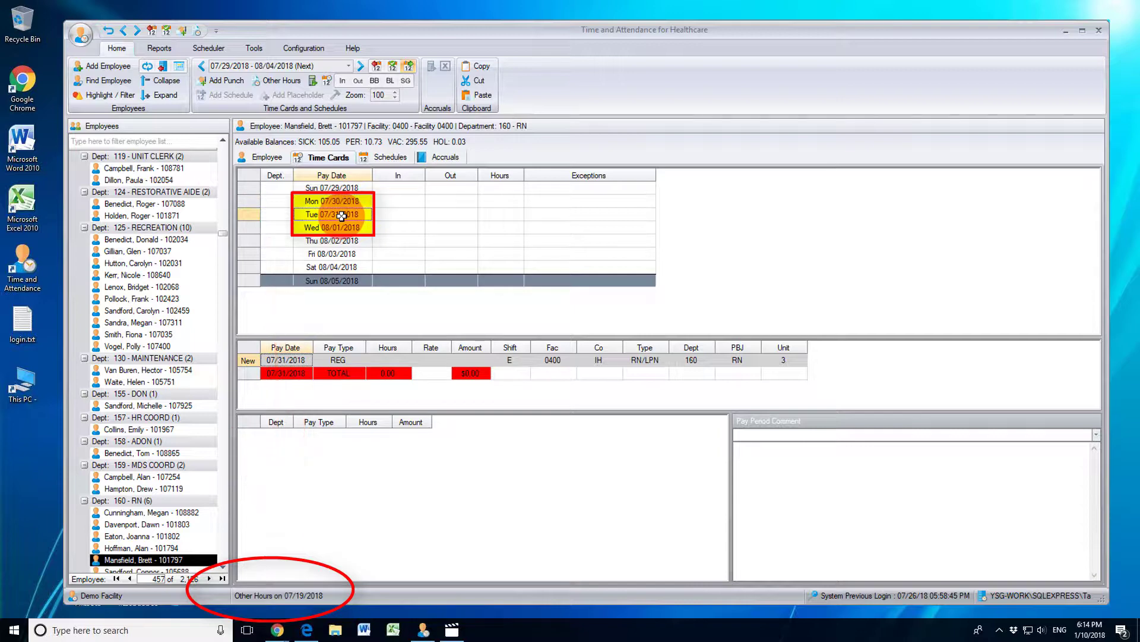
left_click(344, 231)
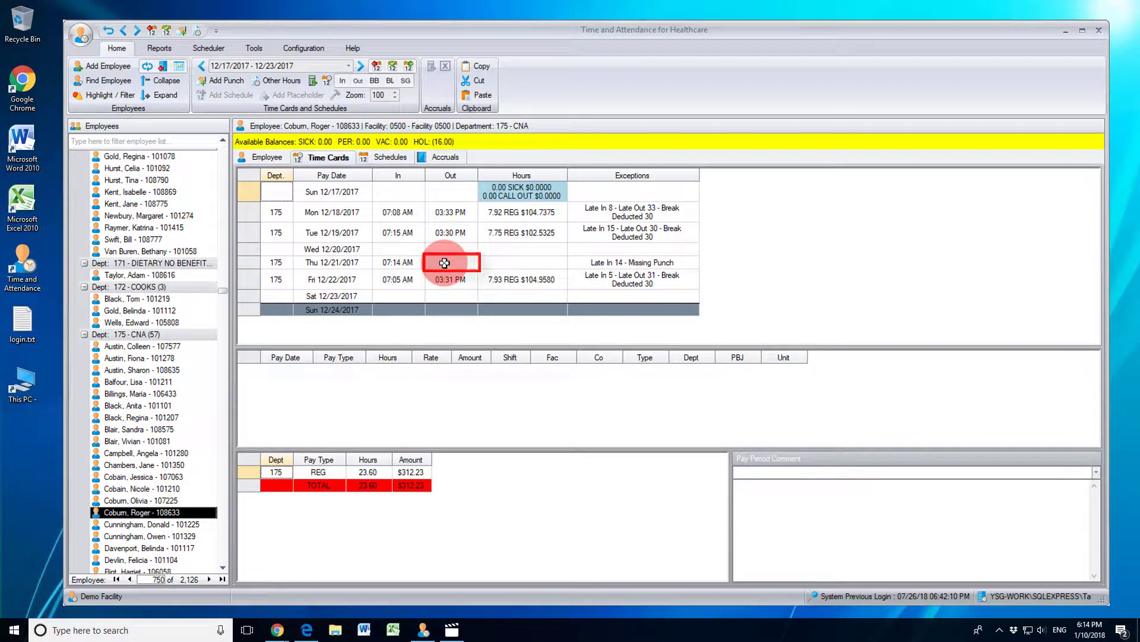
In the 12/24 - 12/30/2017 pay period, open Other Hours for Friday 12/29/2017 and set the occurrence date to 12/21/2017.
left_click(362, 66)
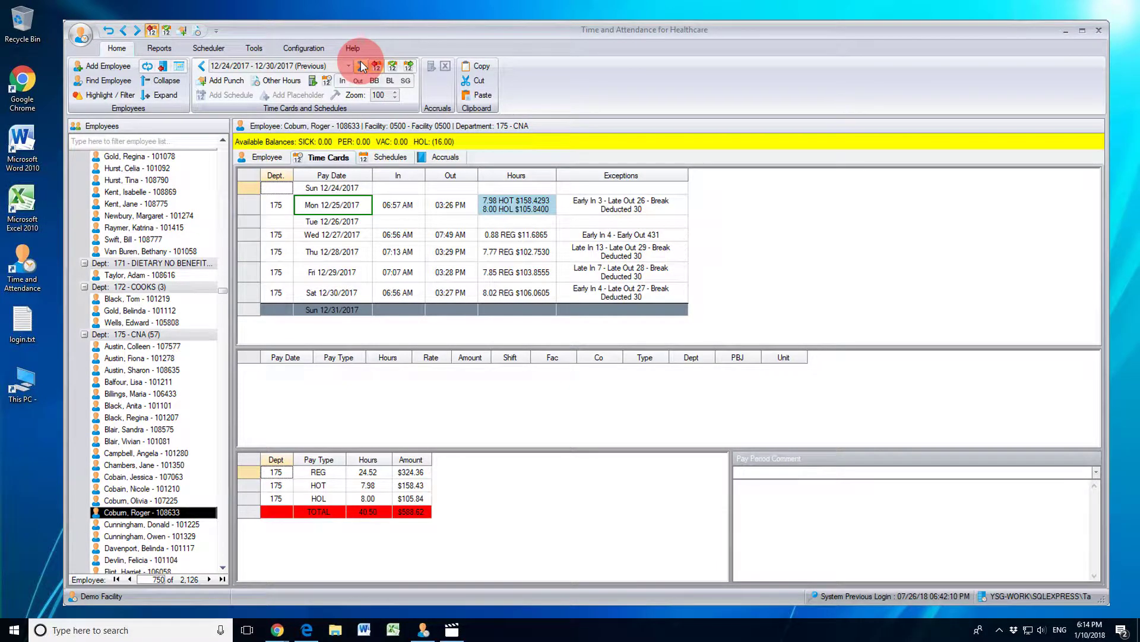
double_click(518, 276)
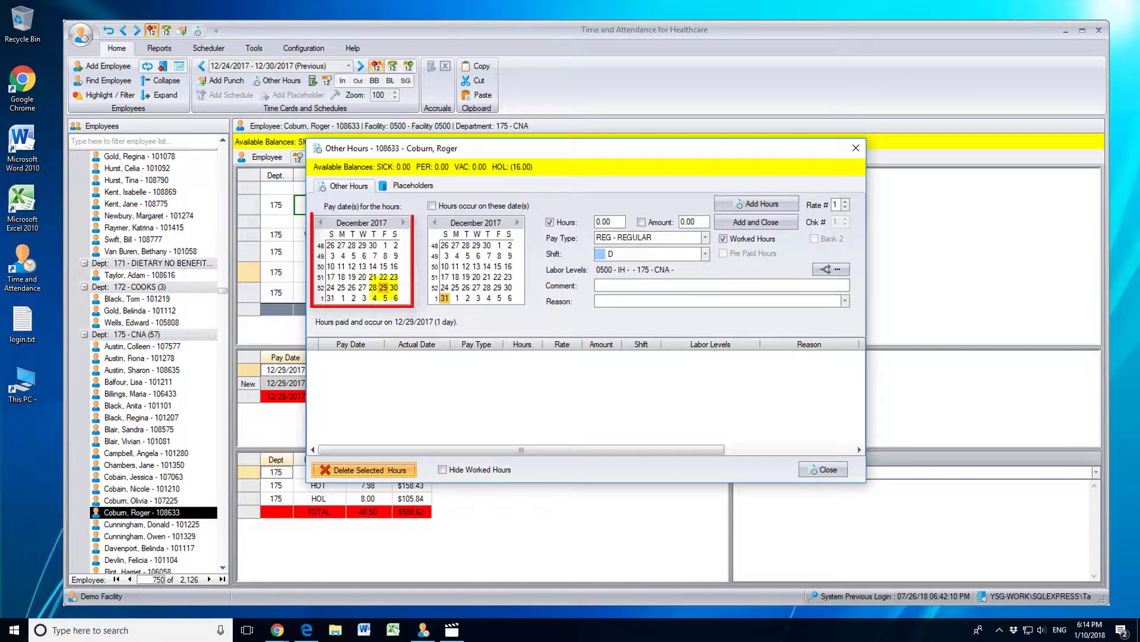
left_click(487, 277)
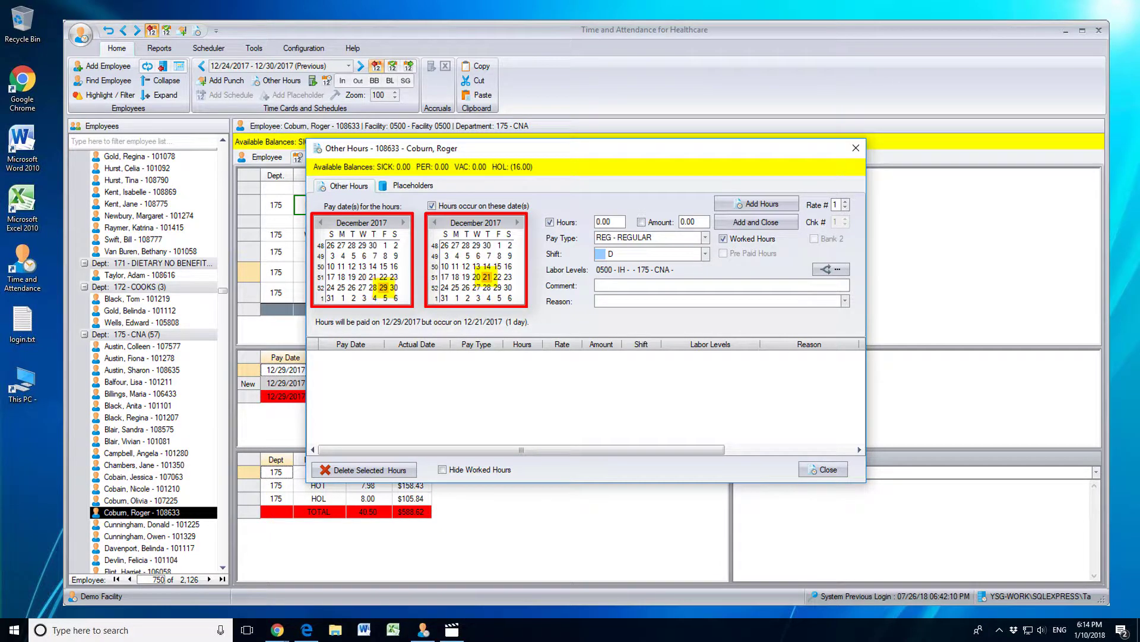
Add 7.80 REG - REGULAR hours, close Other Hours, and show the hours breakdown for Saturday 12/30/2017.
left_click(618, 223)
type("7.")
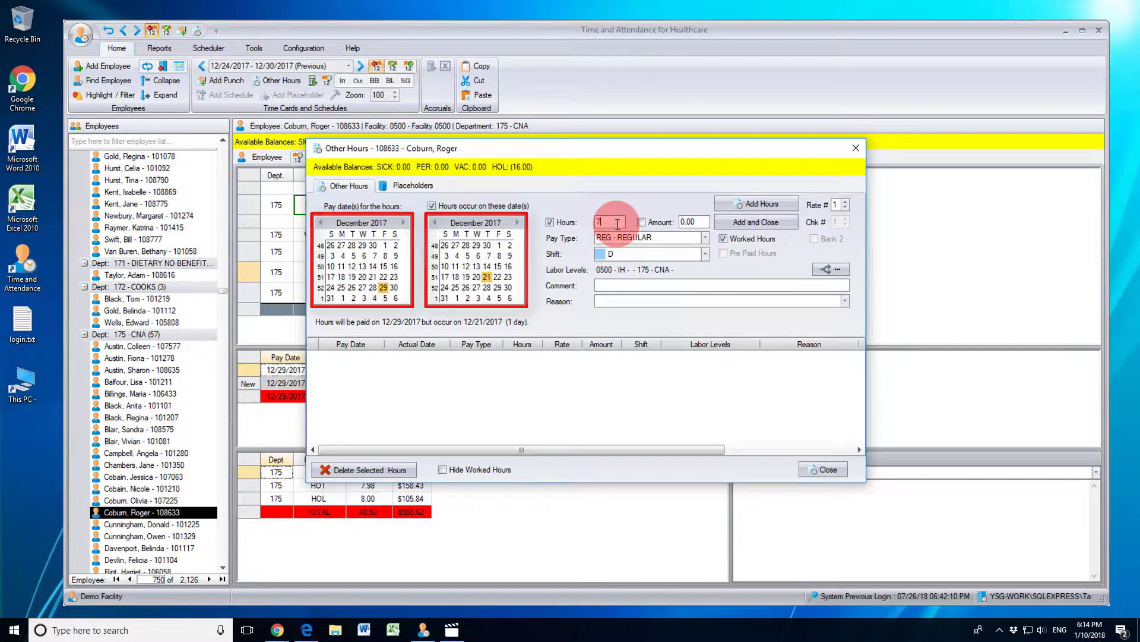
type("8")
left_click(752, 205)
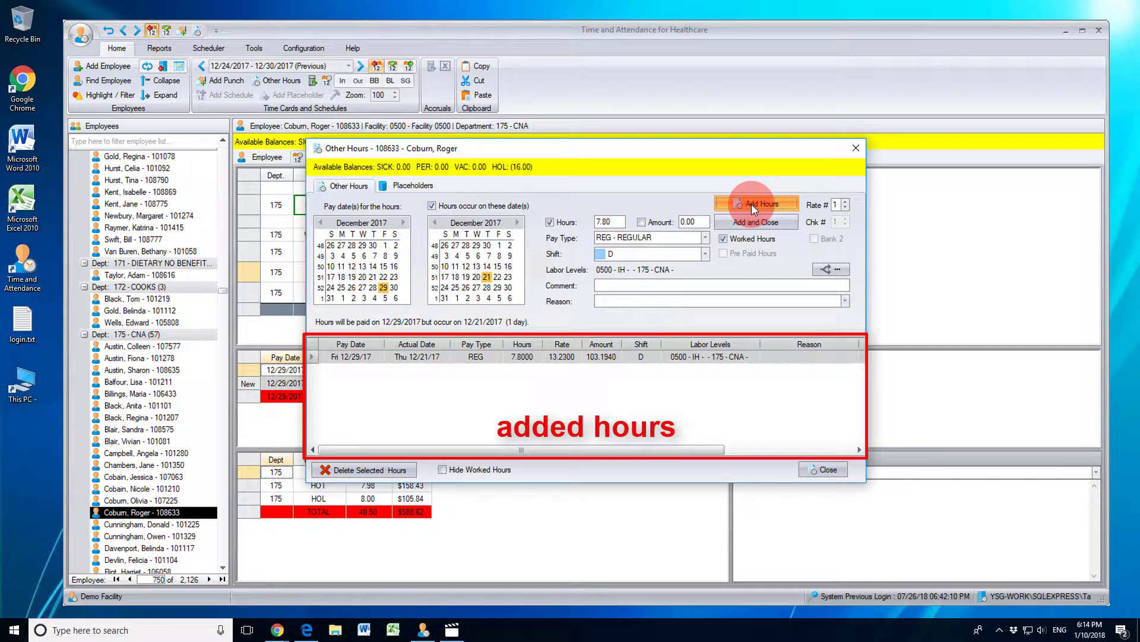
left_click(826, 469)
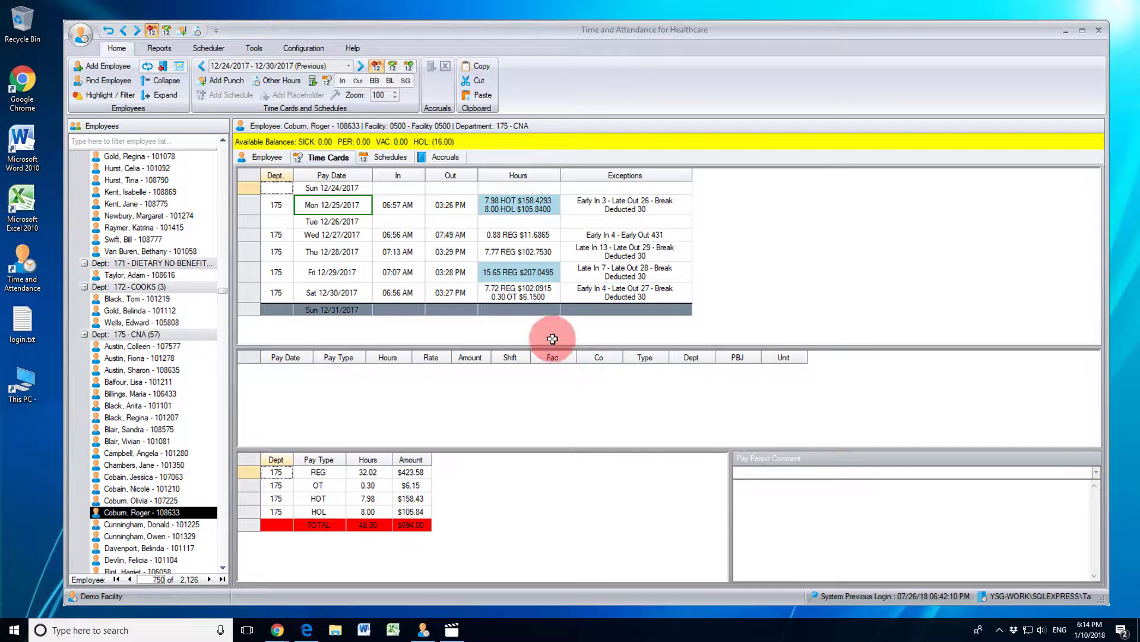
left_click(538, 297)
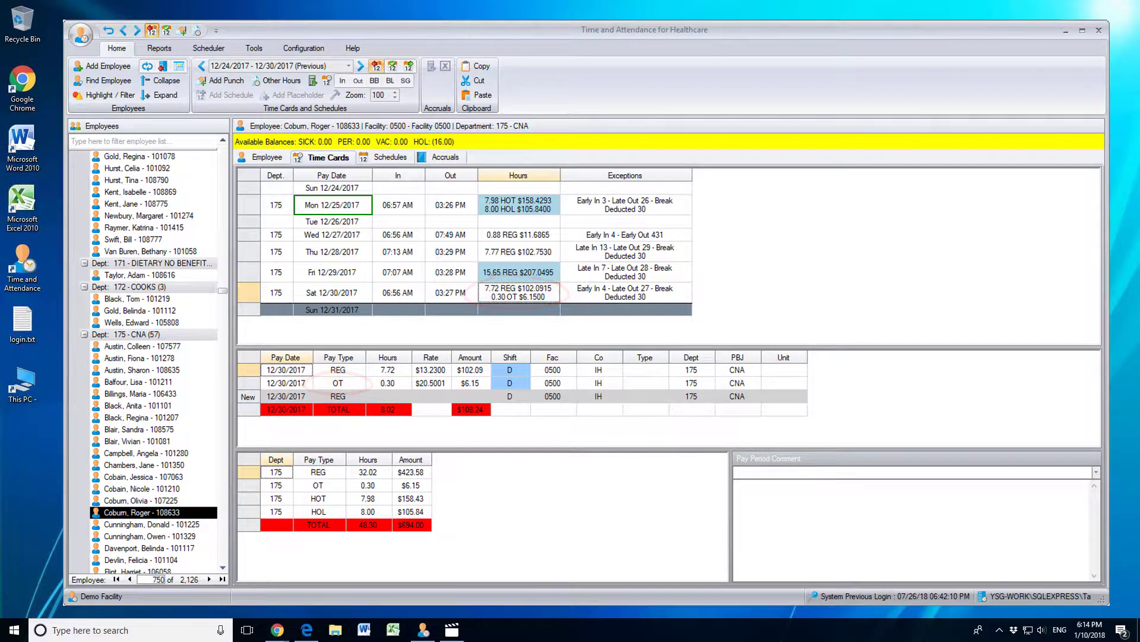
Reopen Other Hours for Friday 12/29/2017 and delete the 7.80 REG entry.
left_click(519, 272)
double_click(534, 274)
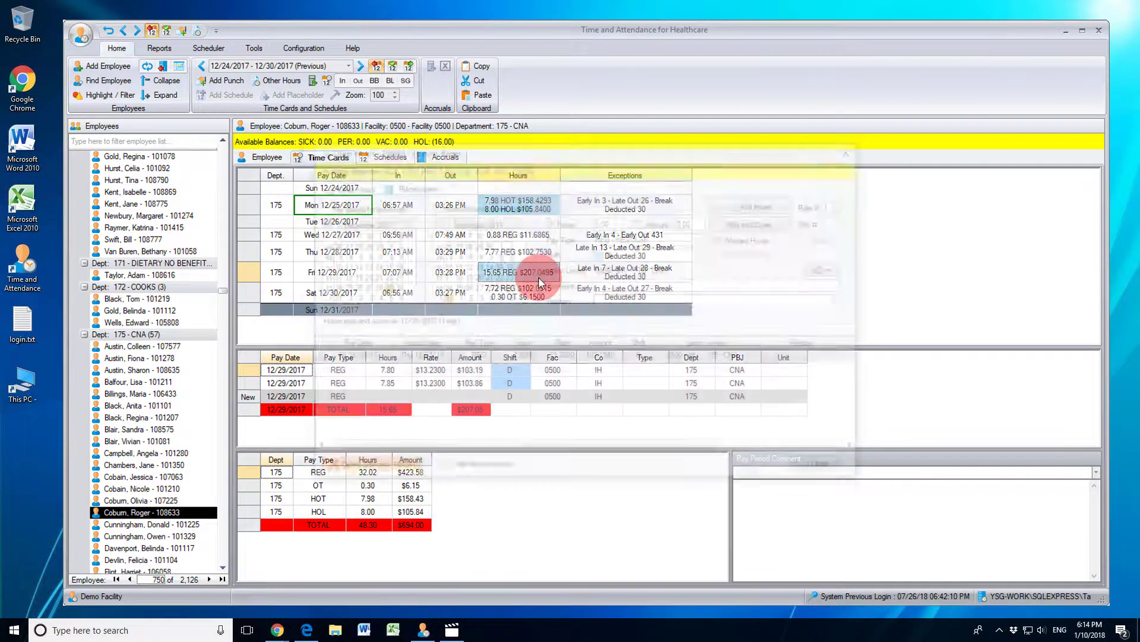
key("Delete")
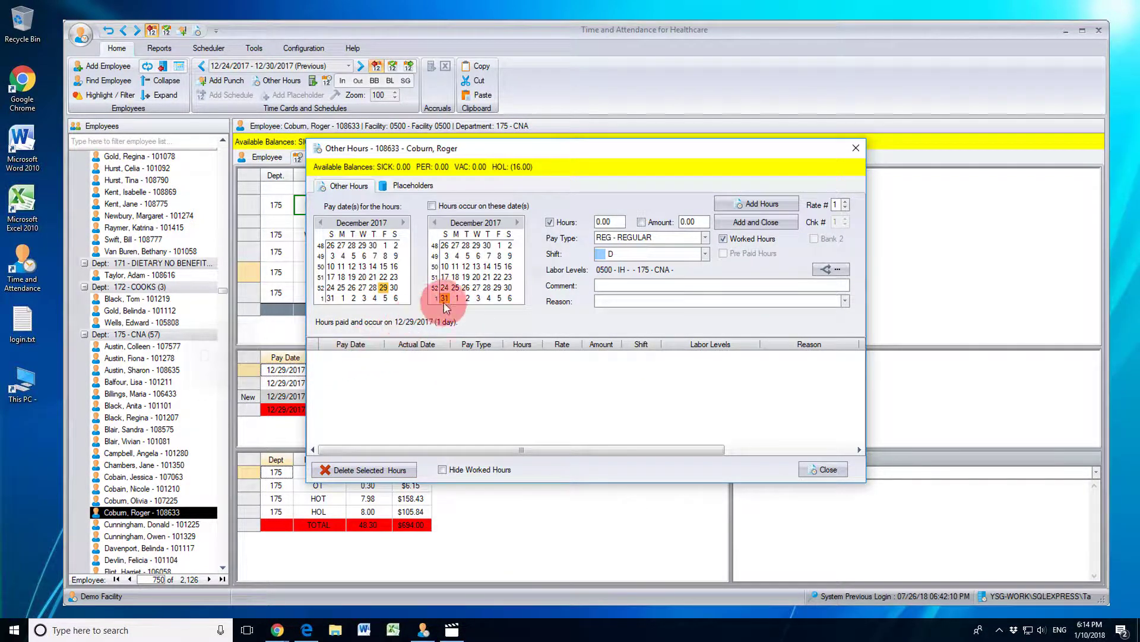
Add 7.80 REG - REGULAR hours paid on 12/29/2017 but occurring on 12/21/2017, with Worked Hours turned off, and return to Friday's hours on the time card.
left_click(486, 277)
left_click(615, 221)
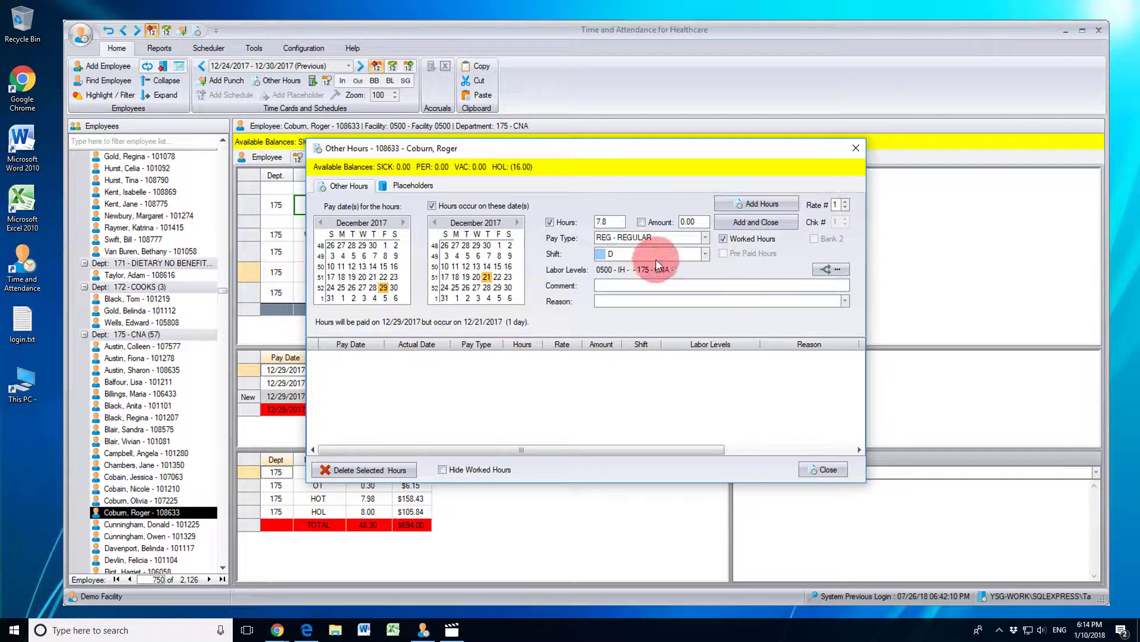
left_click(722, 239)
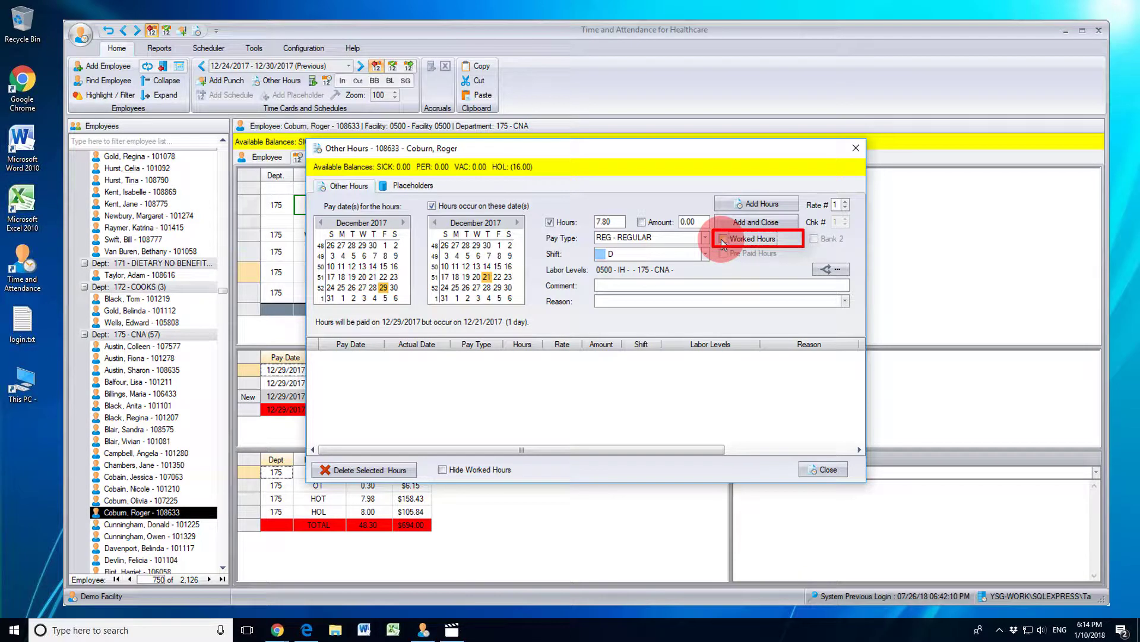
left_click(736, 205)
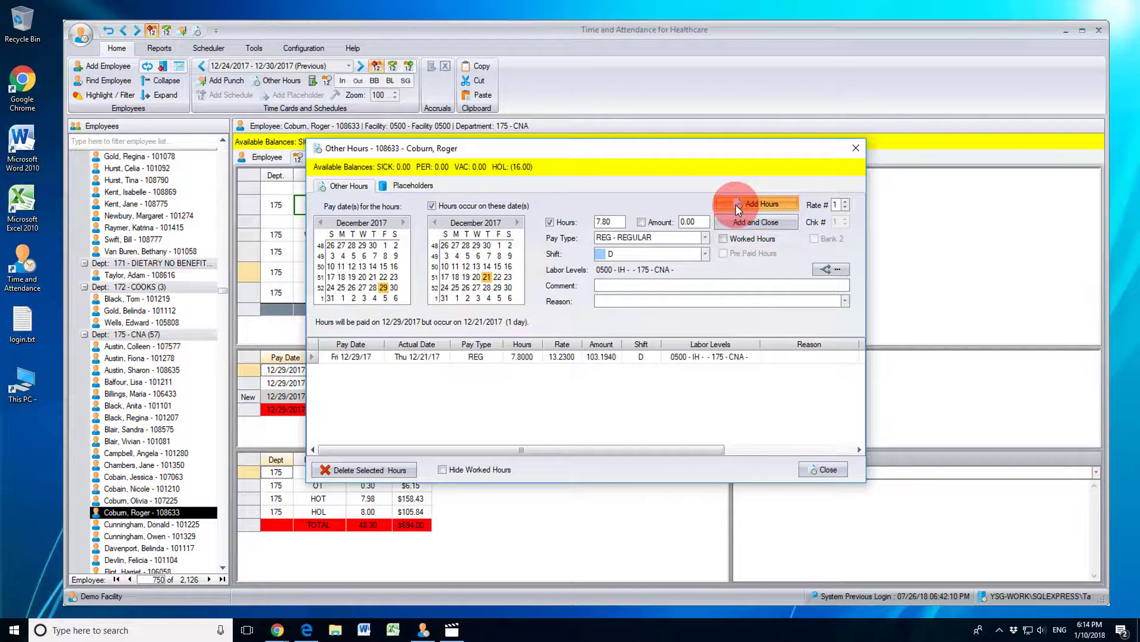
left_click(827, 469)
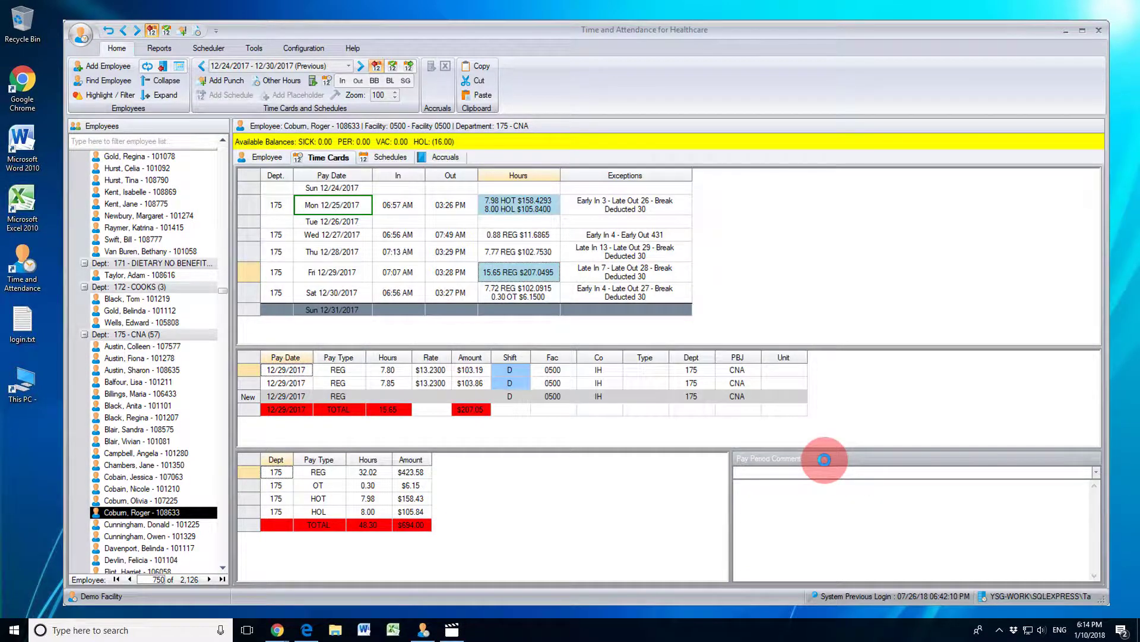
left_click(521, 271)
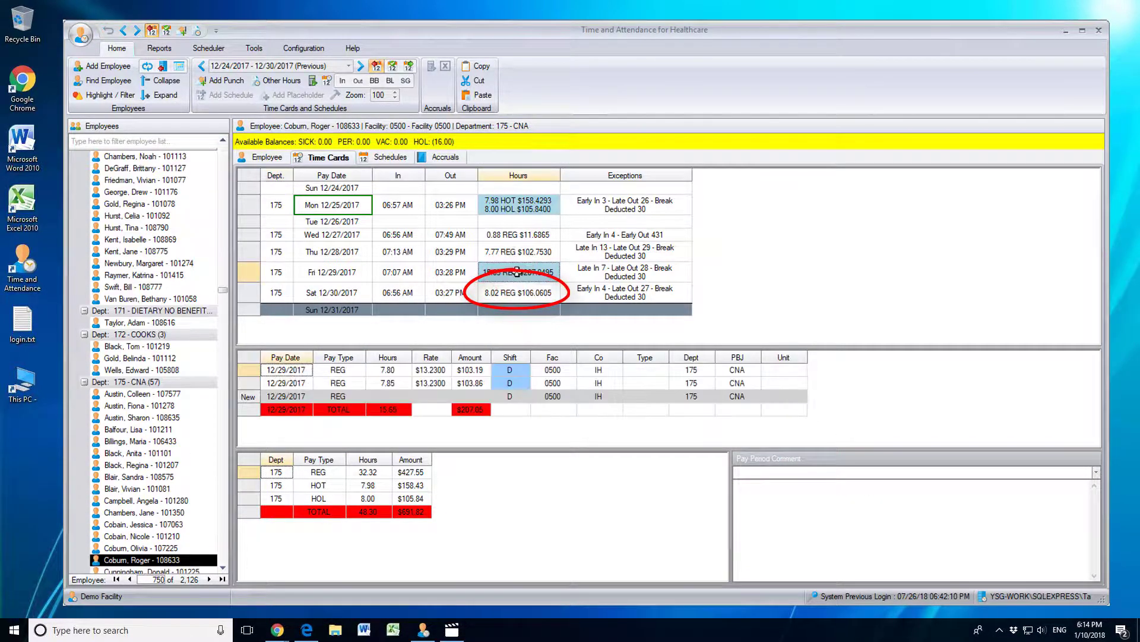